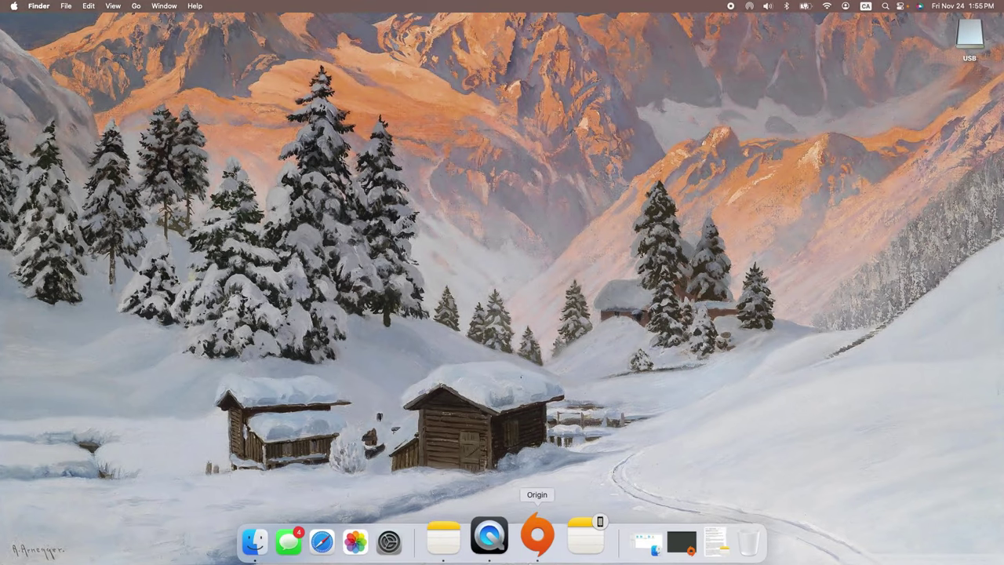
- Open Origin's Application Settings on Installs & Saves, showing library location /volumes/usb
left_click(535, 549)
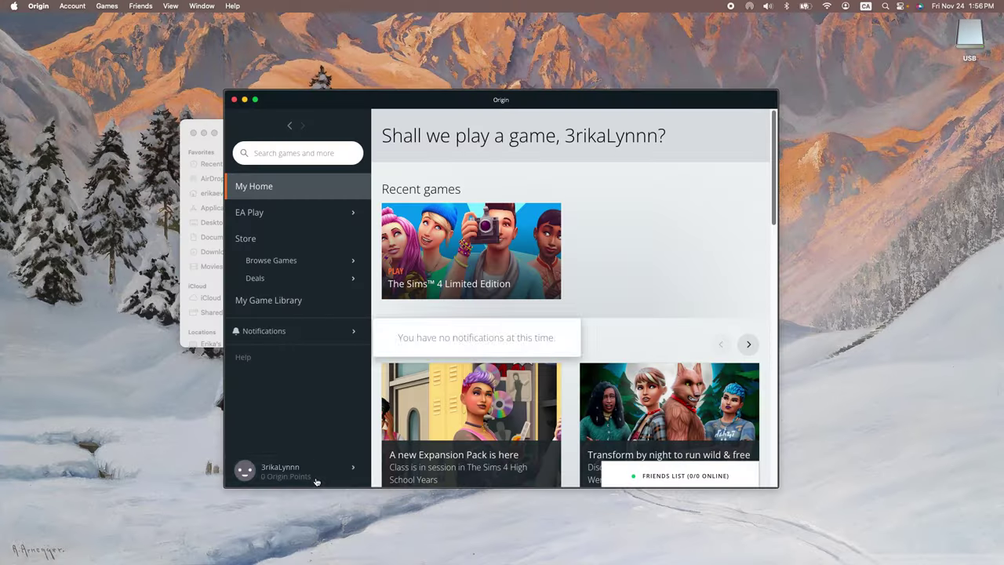
left_click(280, 468)
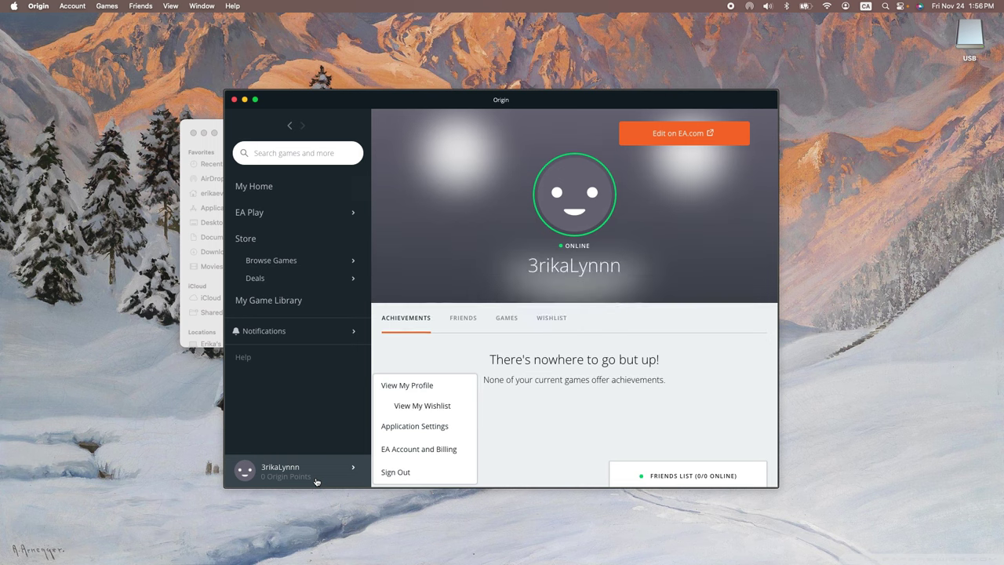
left_click(397, 433)
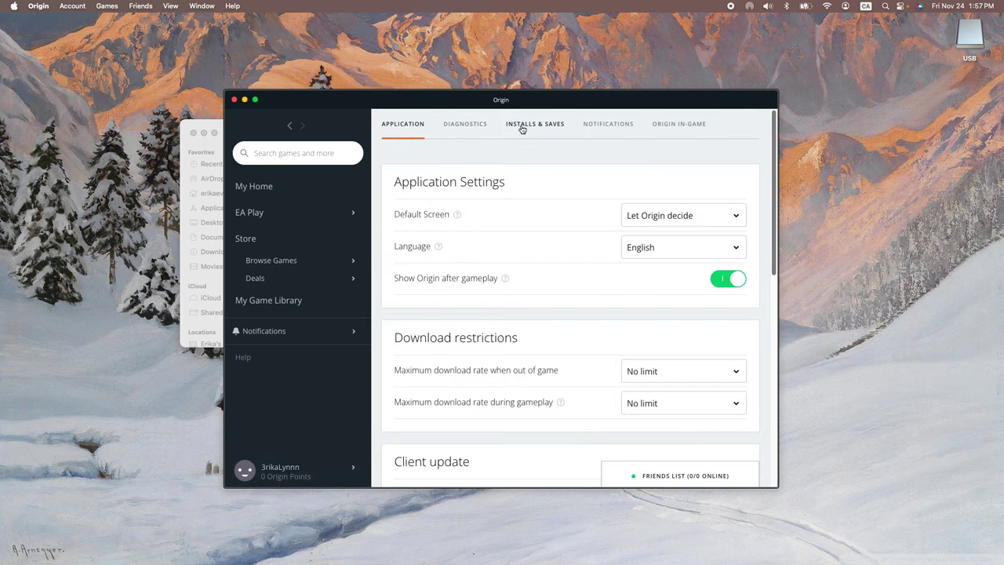
left_click(522, 127)
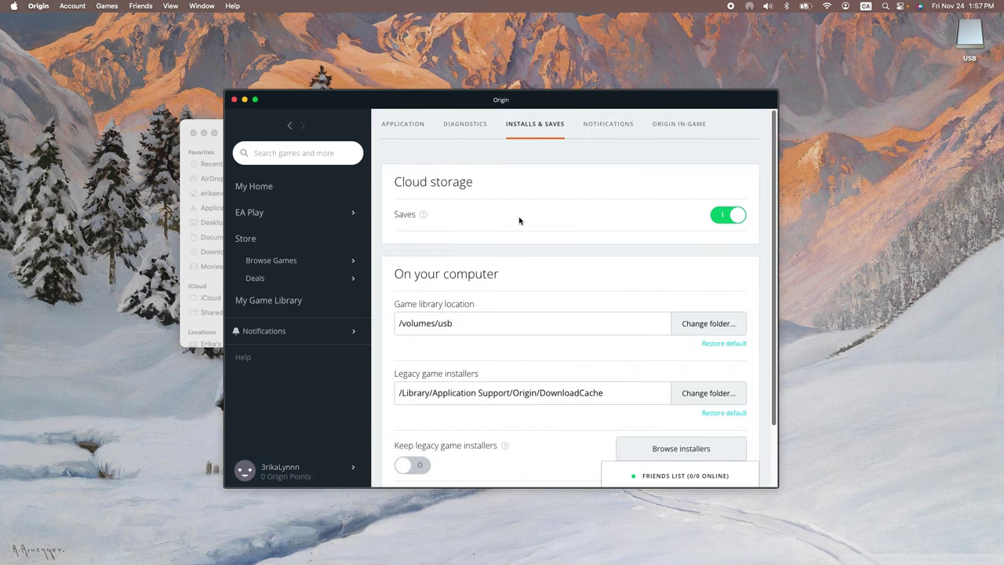
scroll(522, 262, "down", 2)
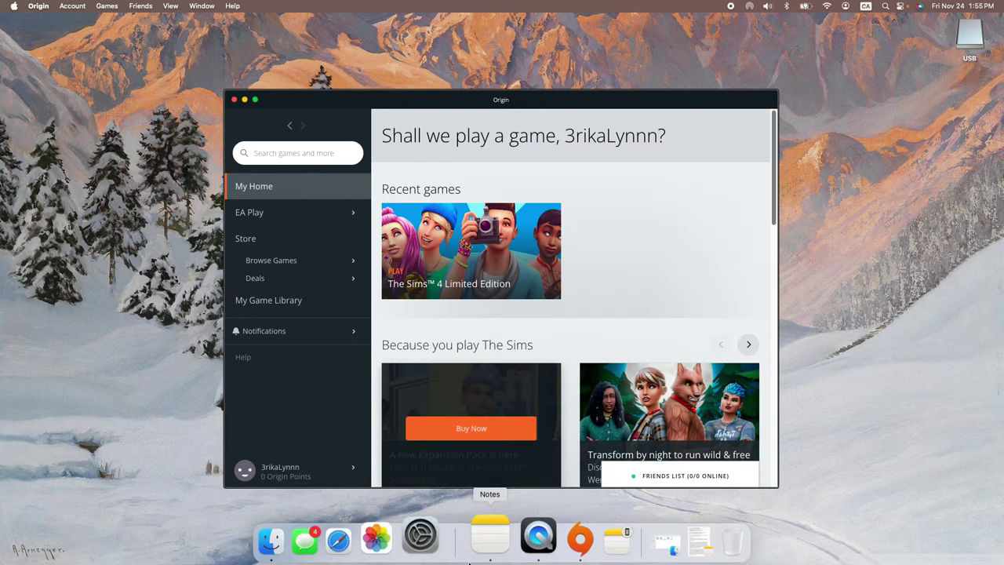
- Show the USB drive in Finder: Cas Backgrounds, Loading Screens, The Sims 4 Packs, The Sims 4.app
left_click(317, 541)
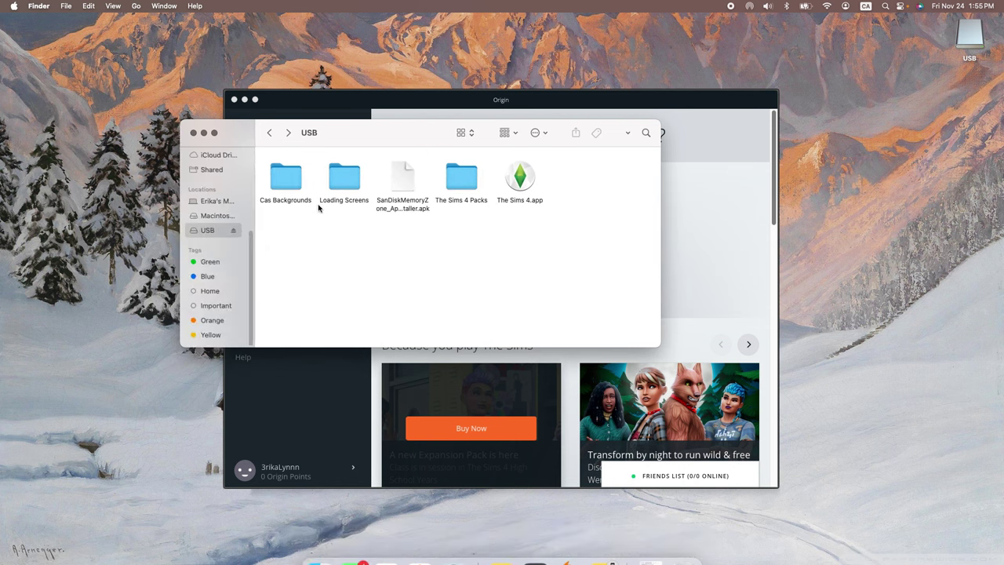
scroll(216, 235, "up", 4)
left_click(219, 237)
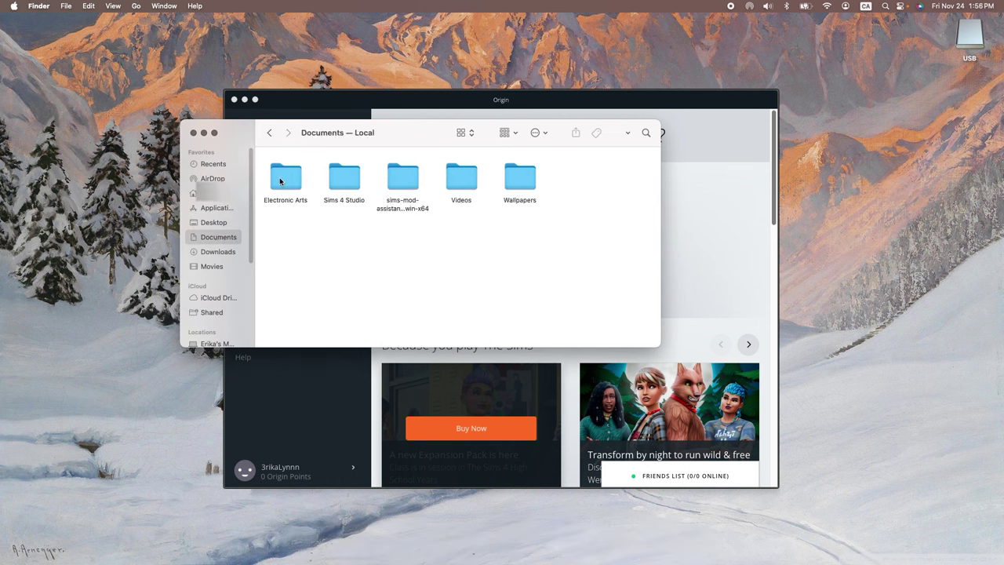
scroll(223, 251, "down", 4)
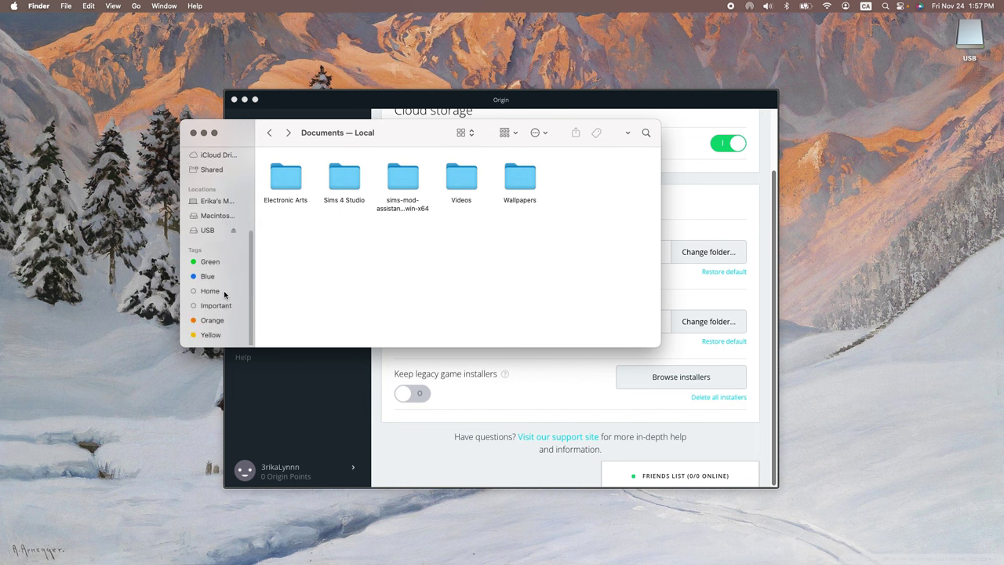
left_click(207, 230)
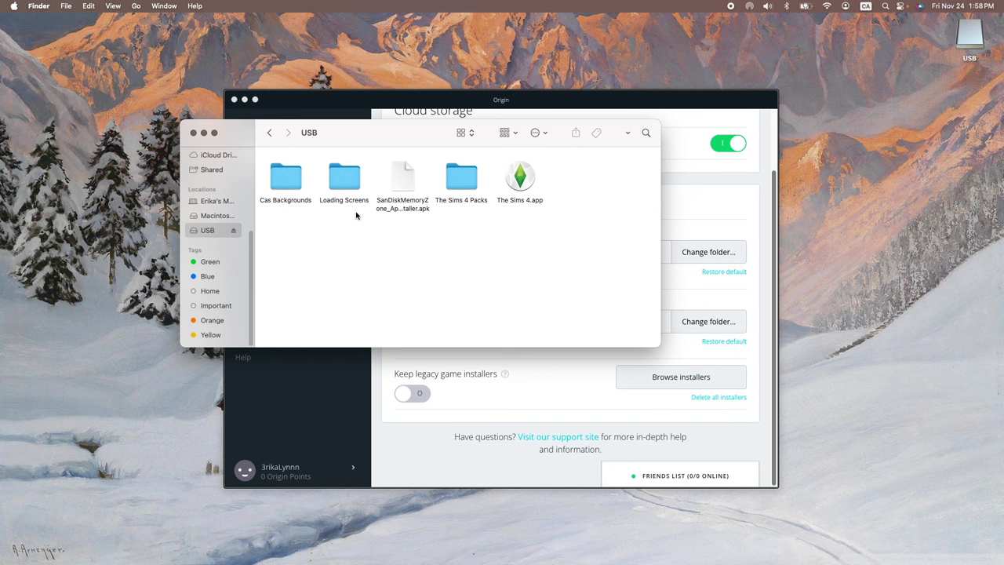
left_click(13, 6)
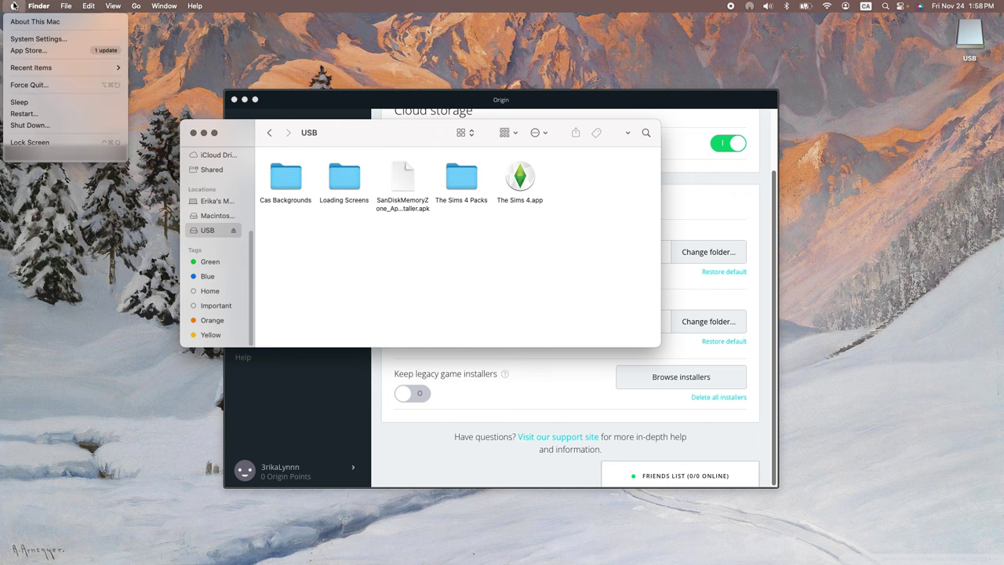
- Open System Settings and view the General > Storage usage breakdown by category
left_click(38, 38)
left_click(310, 176)
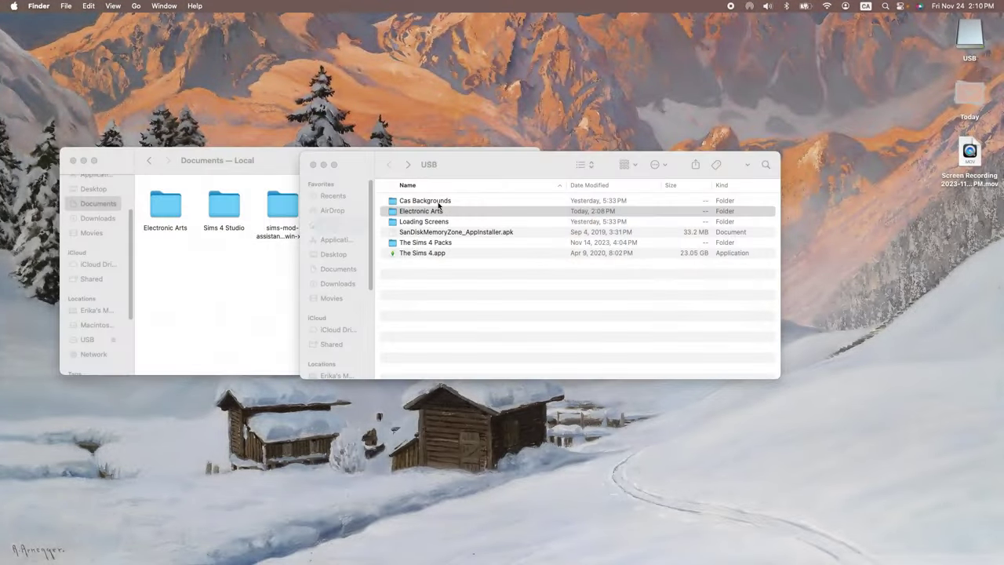
- Open the USB's Electronic Arts folder, confirm it is empty, and return to the USB listing
left_click(455, 215)
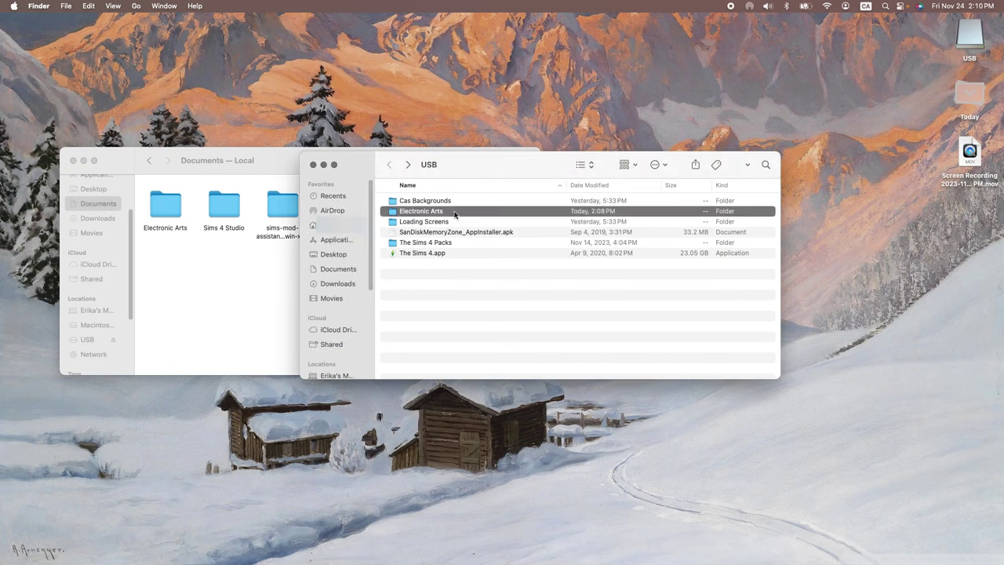
double_click(444, 215)
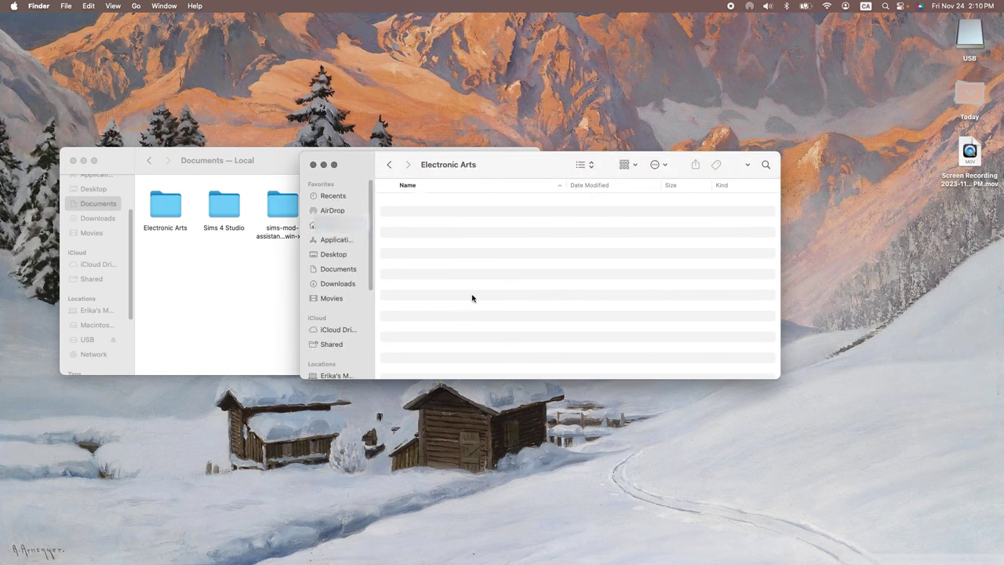
left_click(389, 165)
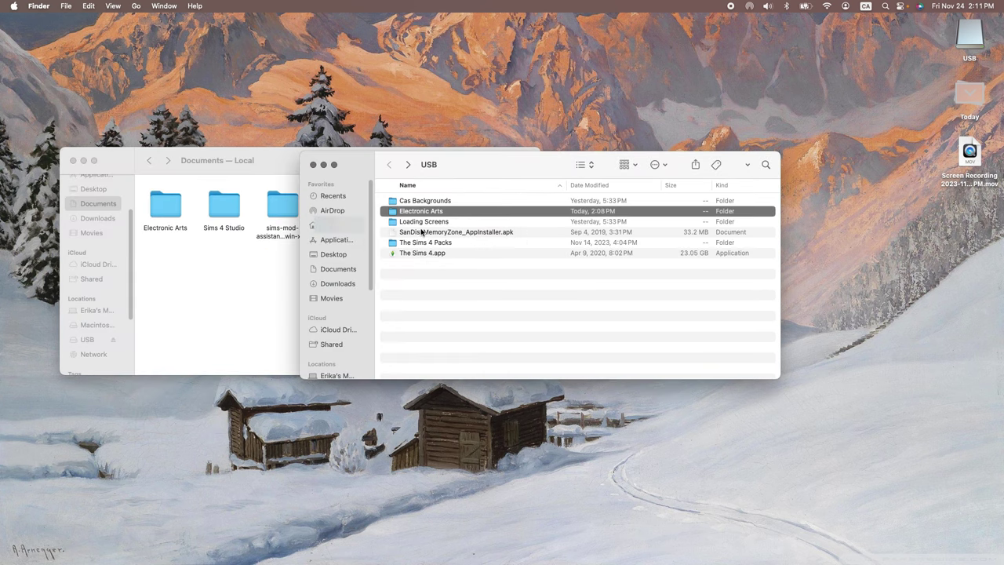
right_click(429, 213)
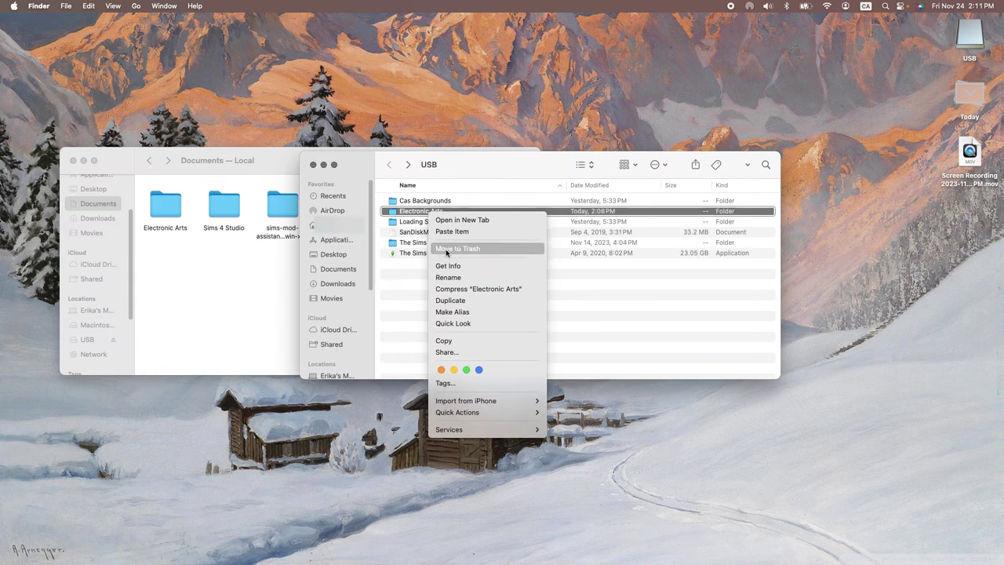
- Copy and paste the Electronic Arts folder on USB, renaming the copy 'Electronic Arts1'
left_click(446, 342)
right_click(425, 287)
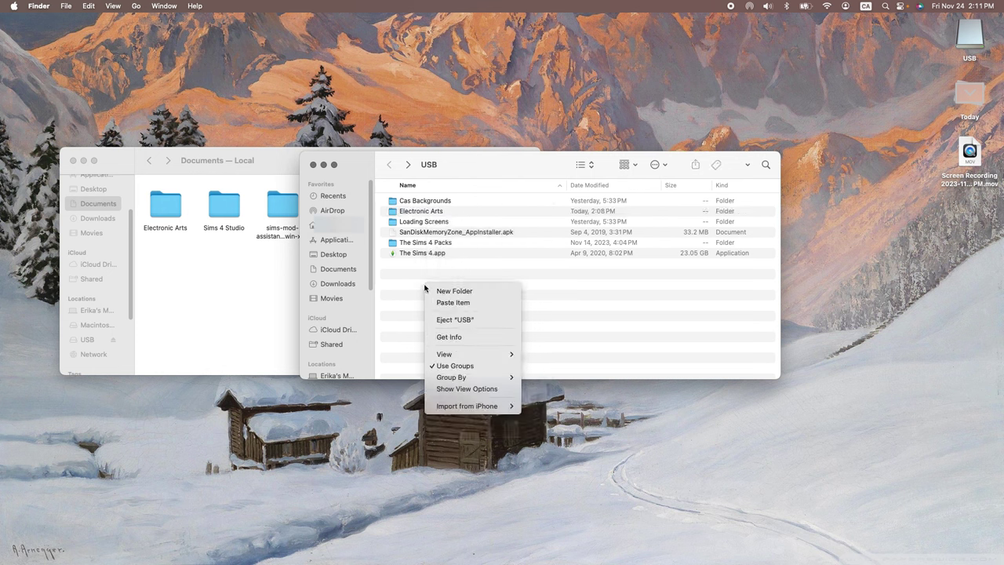
left_click(451, 303)
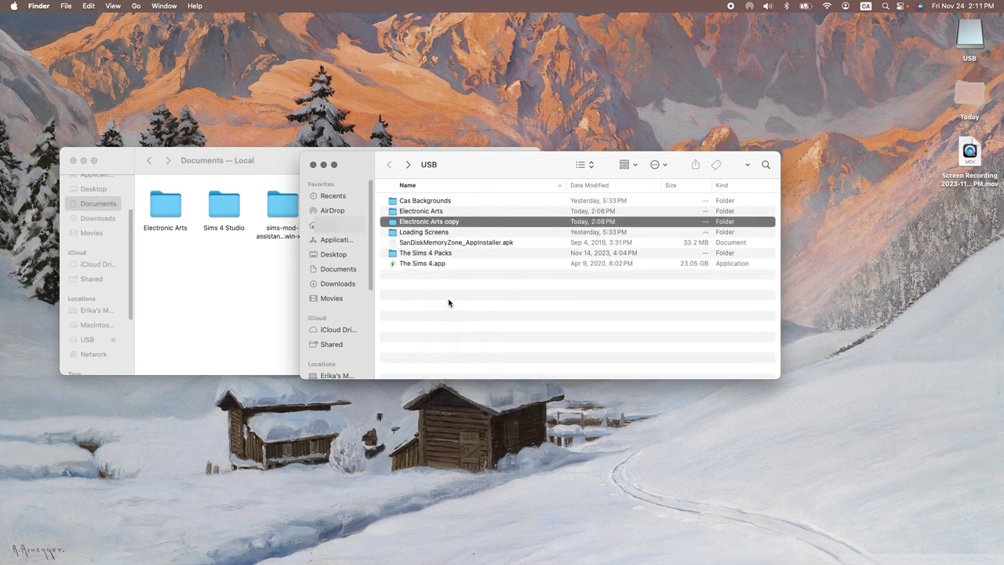
right_click(423, 222)
left_click(459, 287)
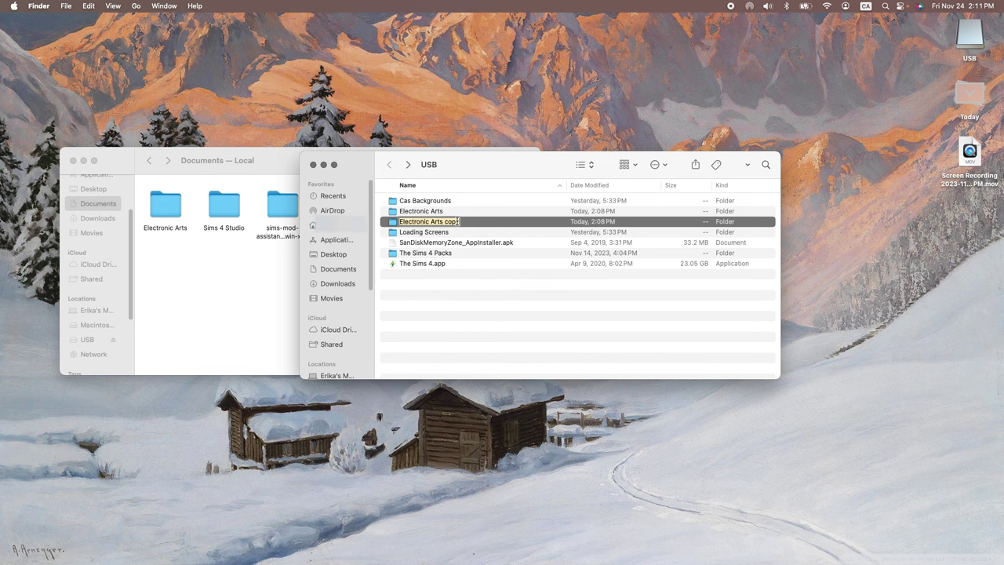
left_click(457, 222)
key("BackSpace")
key("BackSpace")
key("BackSpace")
key("BackSpace")
key("BackSpace")
type("1")
key("Return")
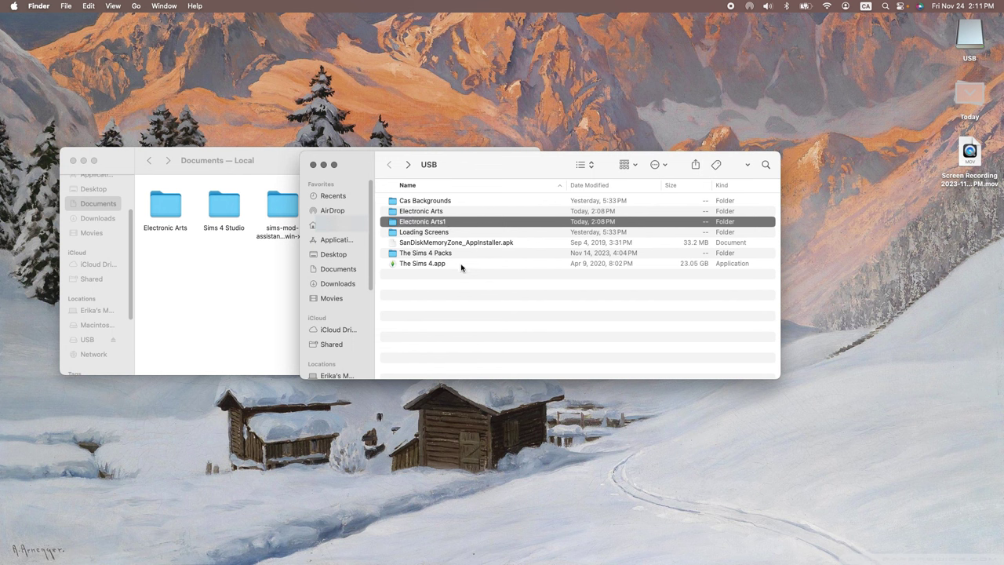
left_click(435, 215)
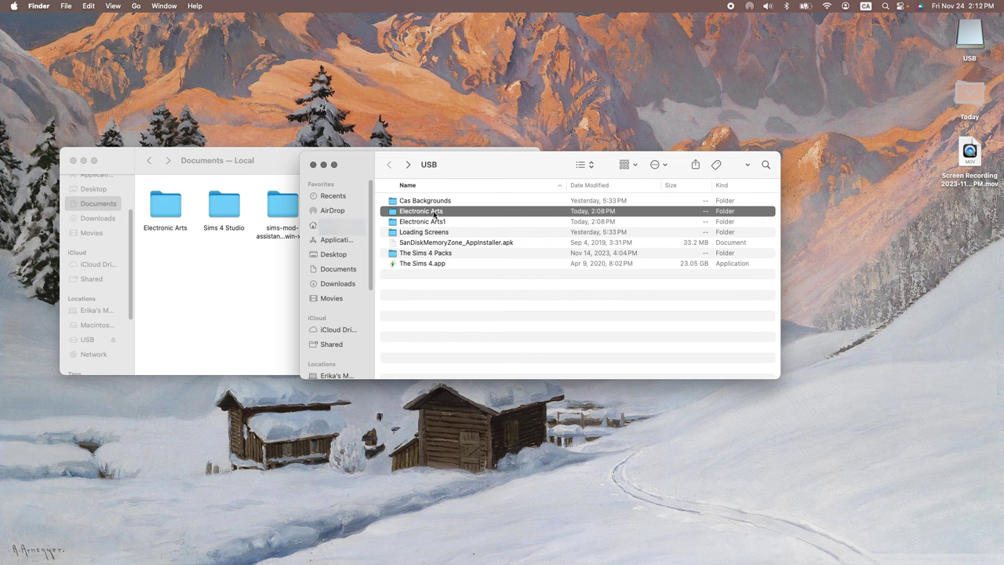
- Drag the Electronic Arts folder into Documents, stopping at the replace-folder prompt
left_click_drag(434, 215, 278, 267)
left_click(421, 172)
left_click(438, 298)
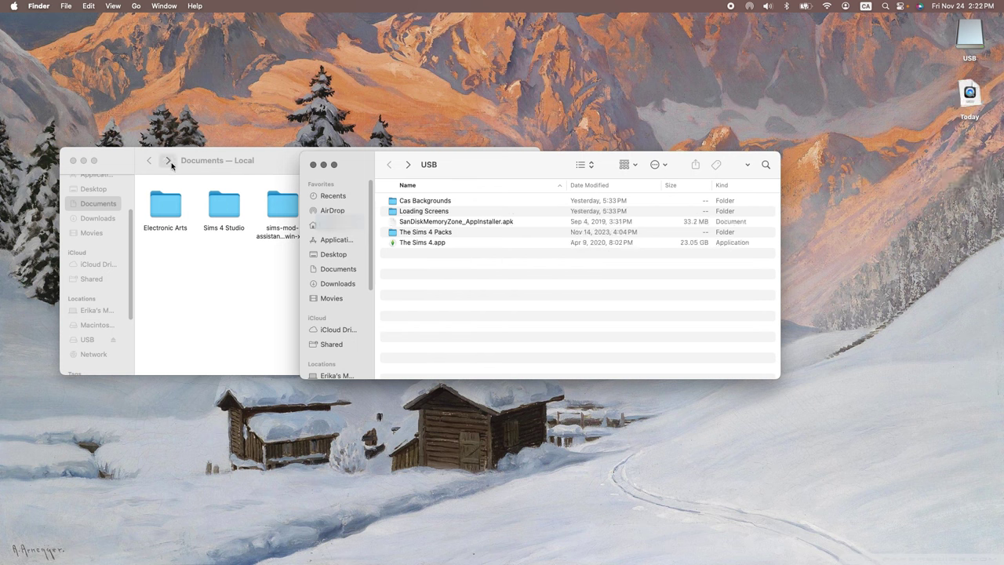
- Close both the Documents and USB Finder windows
left_click(136, 162)
left_click(75, 161)
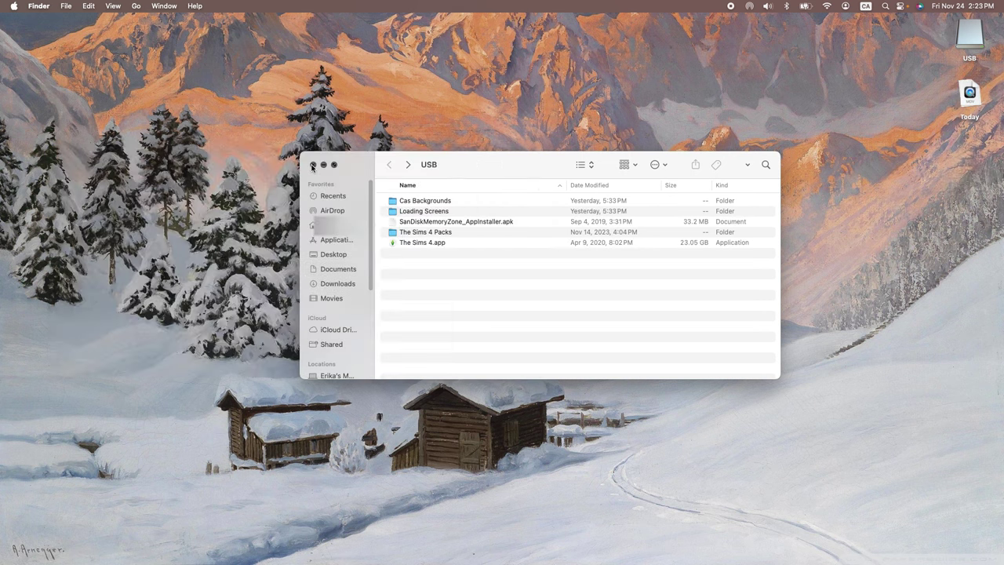
left_click(312, 164)
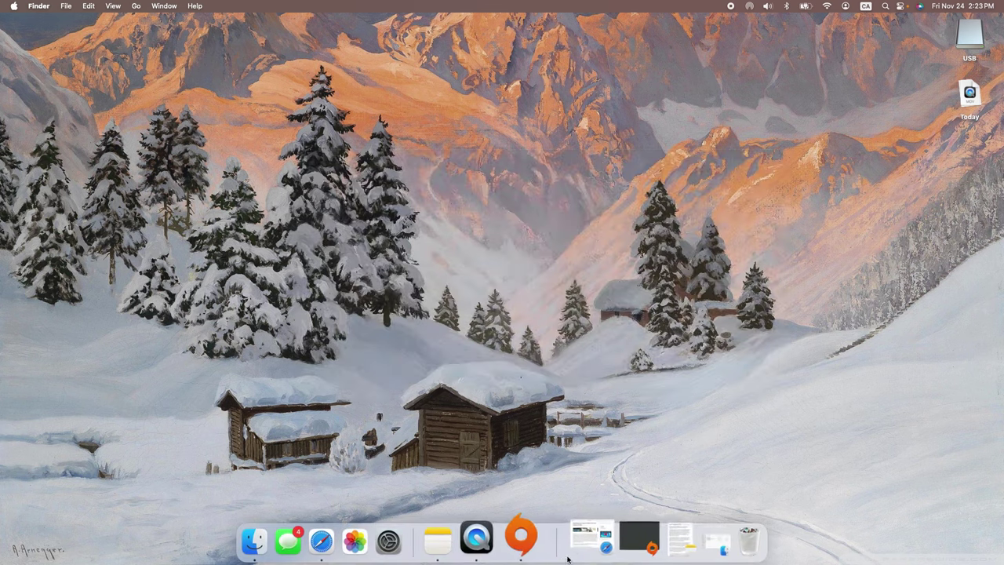
- Launch The Sims 4 from Origin's My Game Library with its Play button
left_click(520, 538)
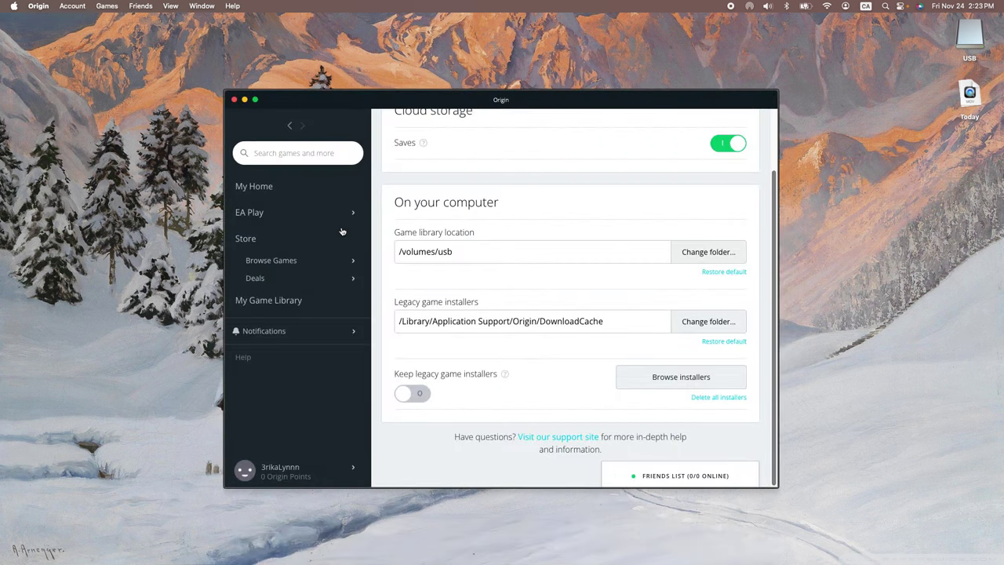
left_click(289, 301)
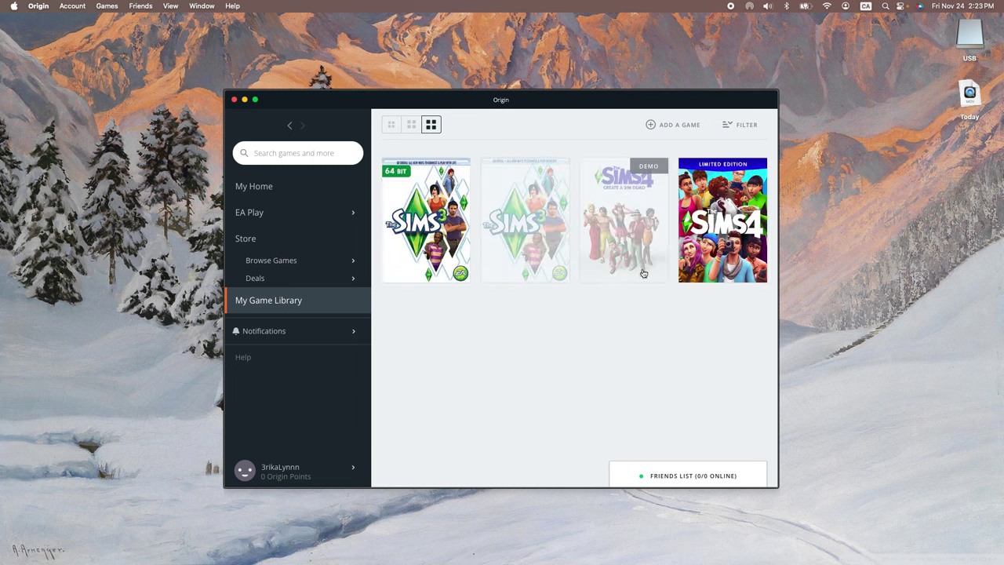
left_click(726, 220)
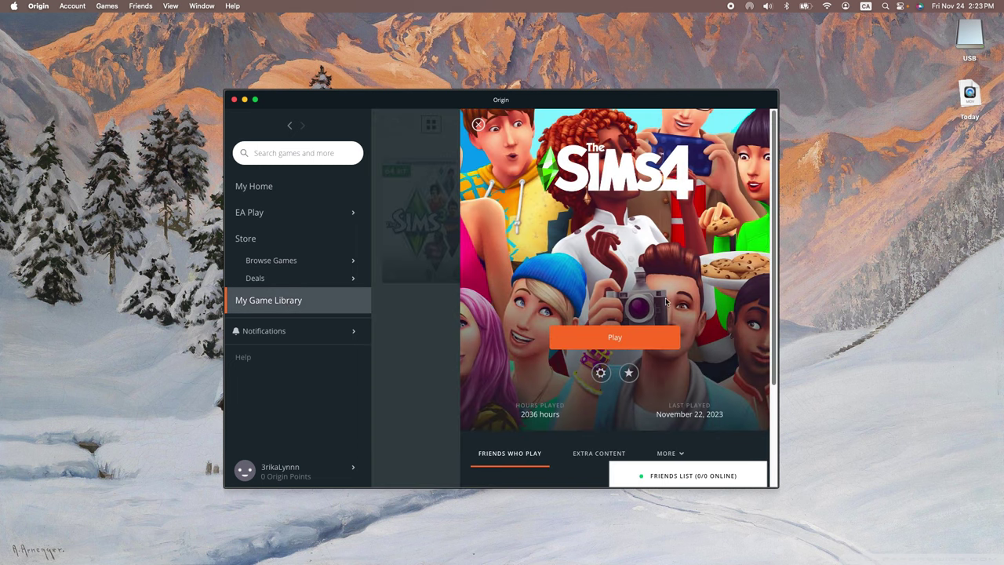
left_click(630, 336)
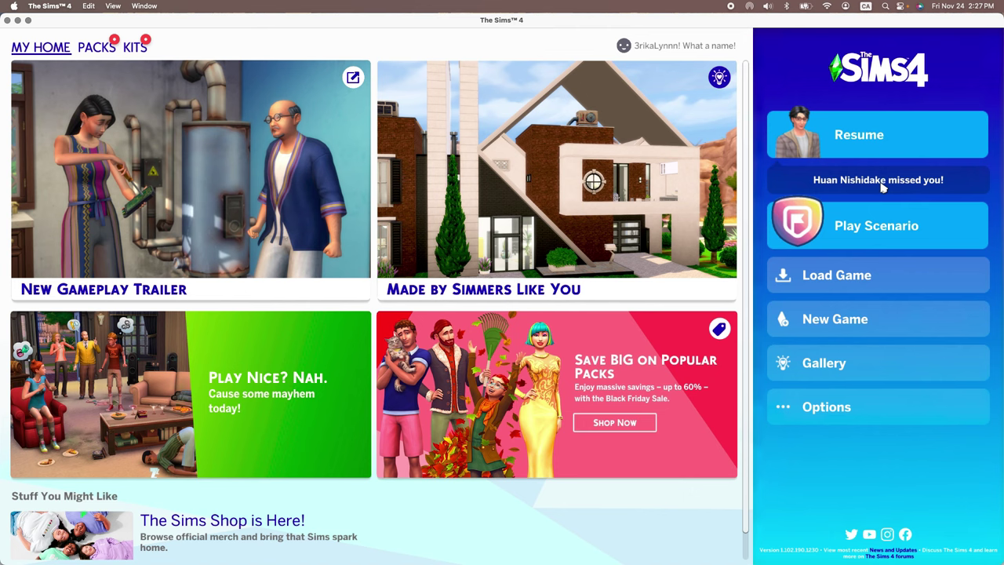
- Exit The Sims 4 from its main menu using Esc and Exit Game
key("Escape")
left_click(502, 420)
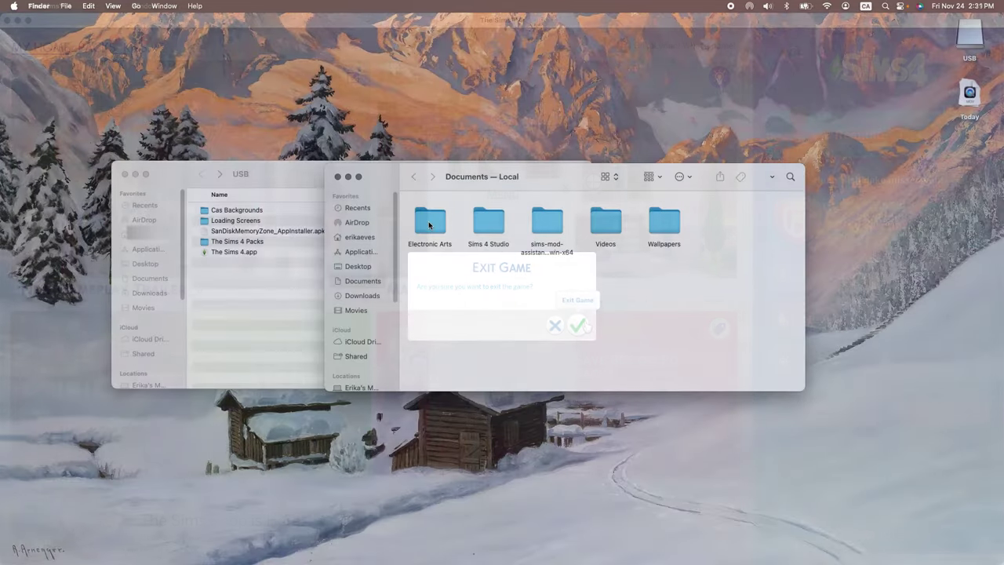
- Check the saves, Tray and Mods folders in Electronic Arts > The Sims 4, then close Documents
left_click(428, 222)
double_click(428, 221)
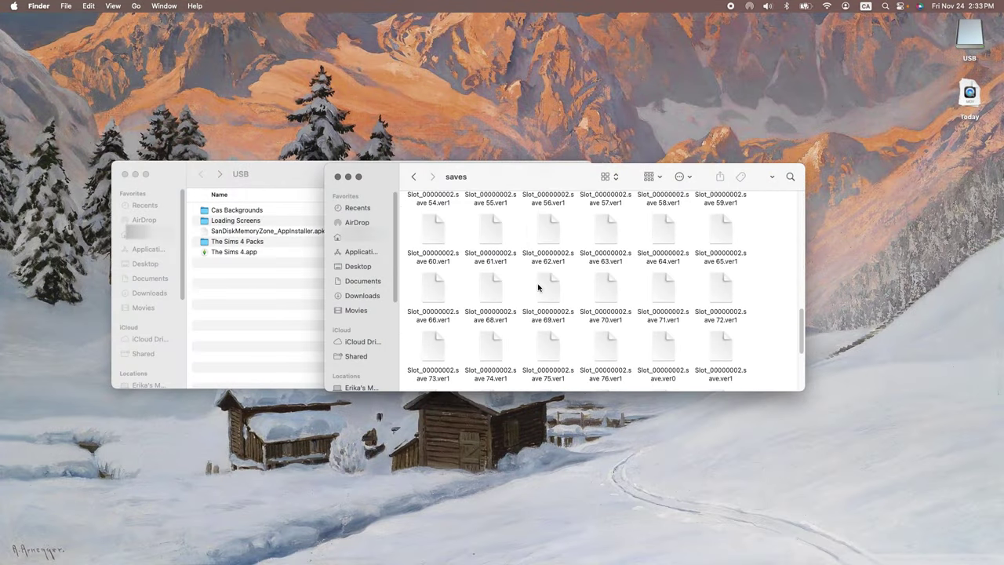
key("super+bracketleft")
double_click(722, 306)
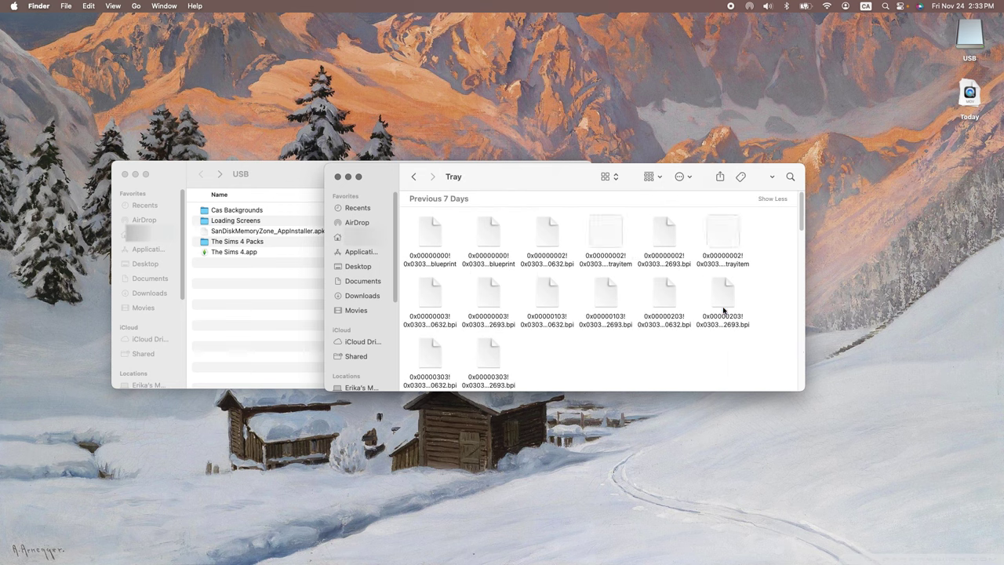
key("super+bracketleft")
double_click(553, 310)
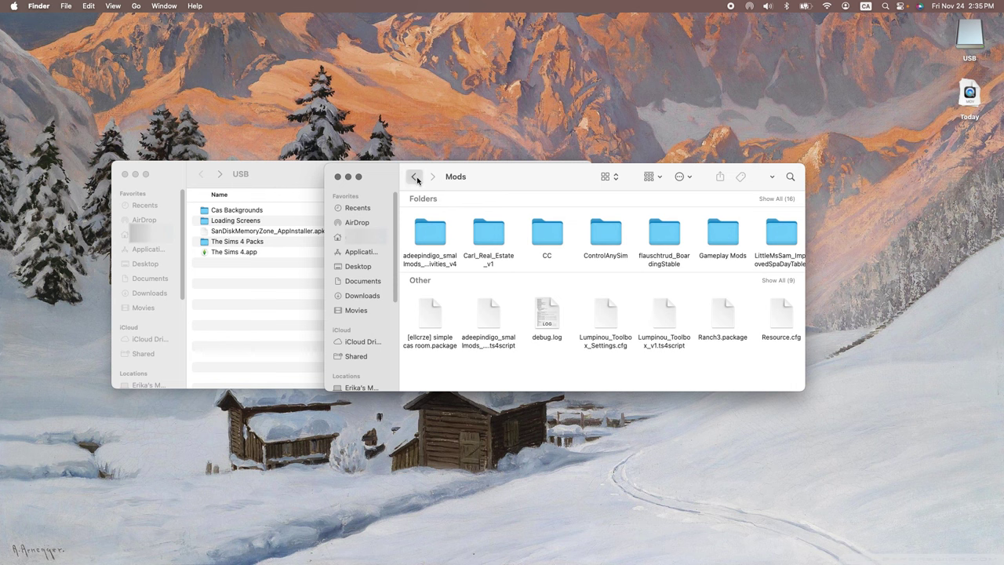
left_click(413, 176)
left_click(413, 177)
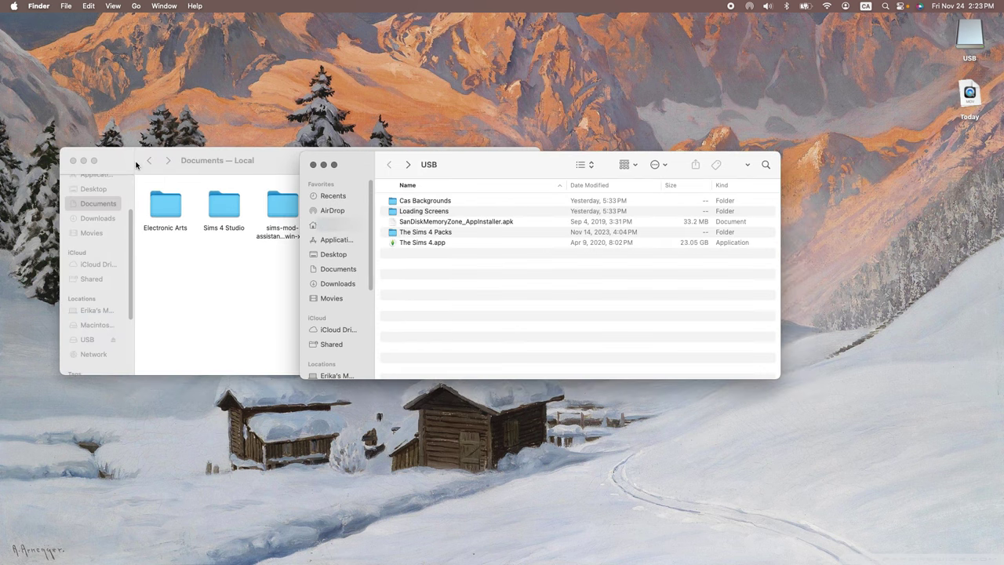
left_click(138, 161)
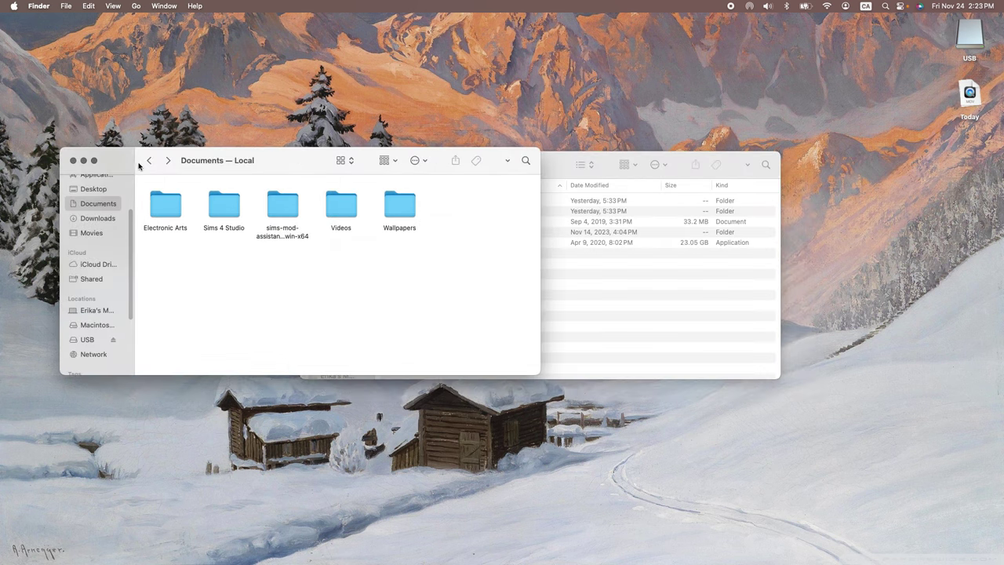
left_click(73, 161)
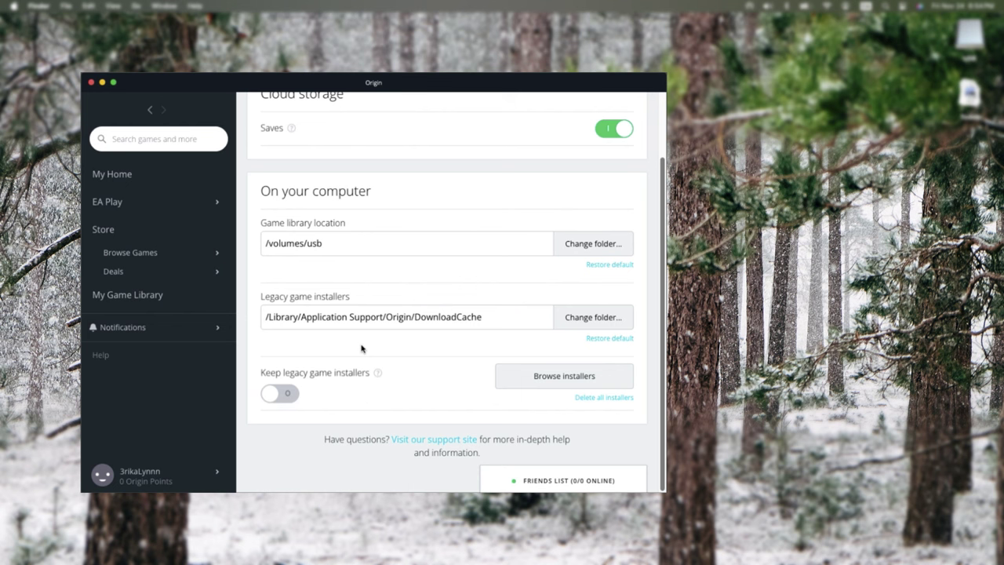
- Open the Applications folder window from the desktop
left_click(564, 375)
- Scroll down past Origin's library-location settings
scroll(773, 398, "down", 2)
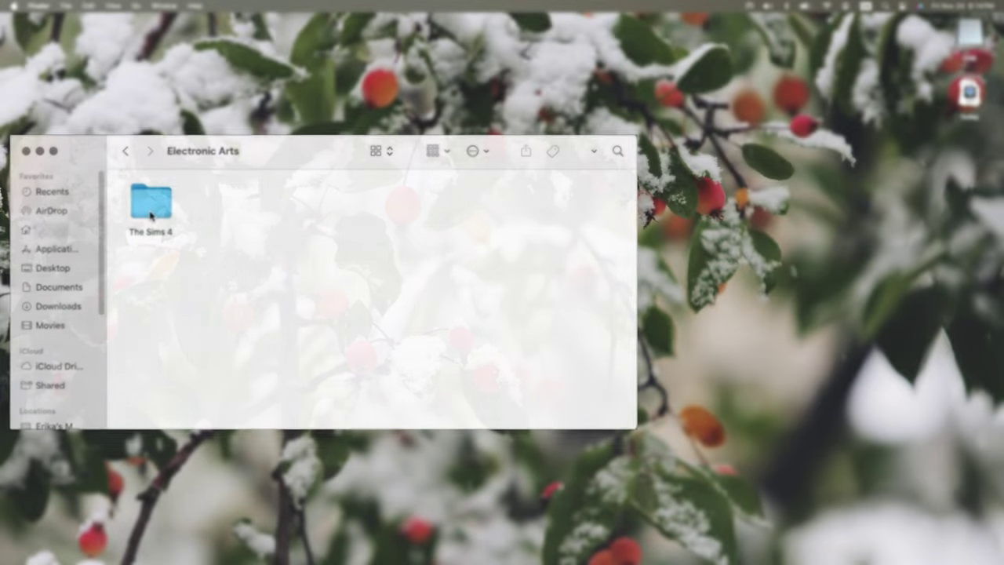
- In The Sims 4 folder, select avatarcache, cachestr, localthumbcache, onlinethumbnailcache and lastException, then bring up their actions
double_click(150, 205)
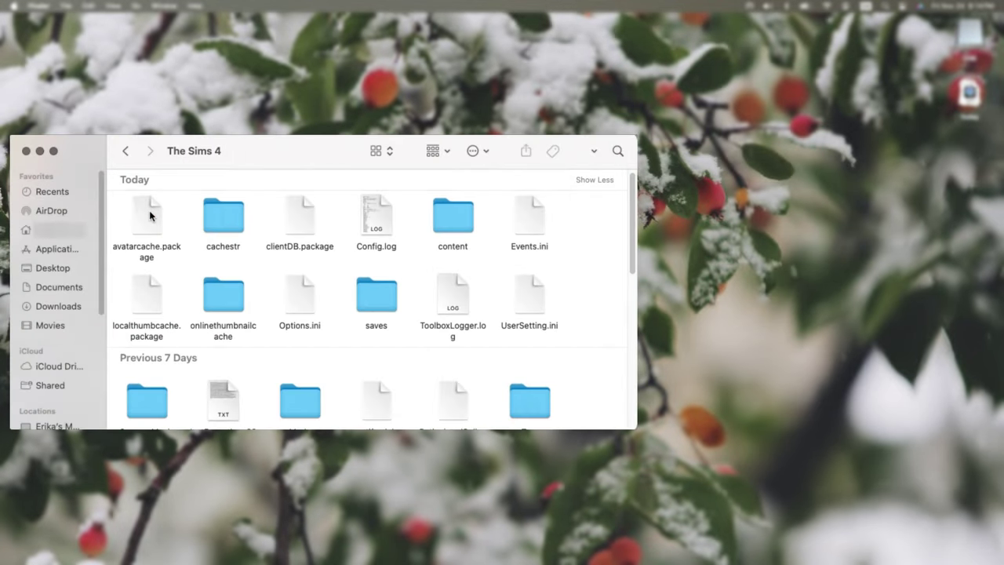
left_click(146, 223)
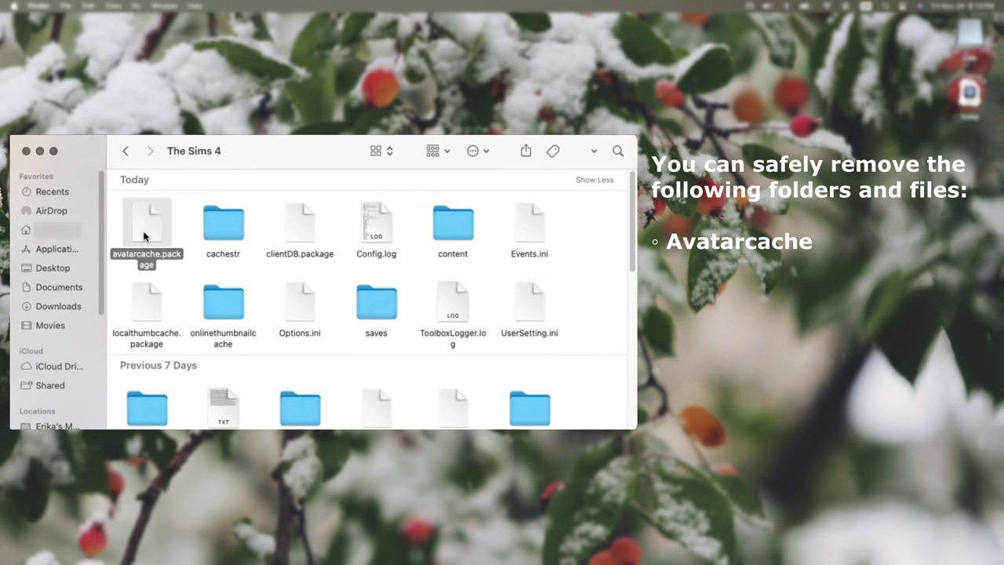
left_click(224, 234, "super")
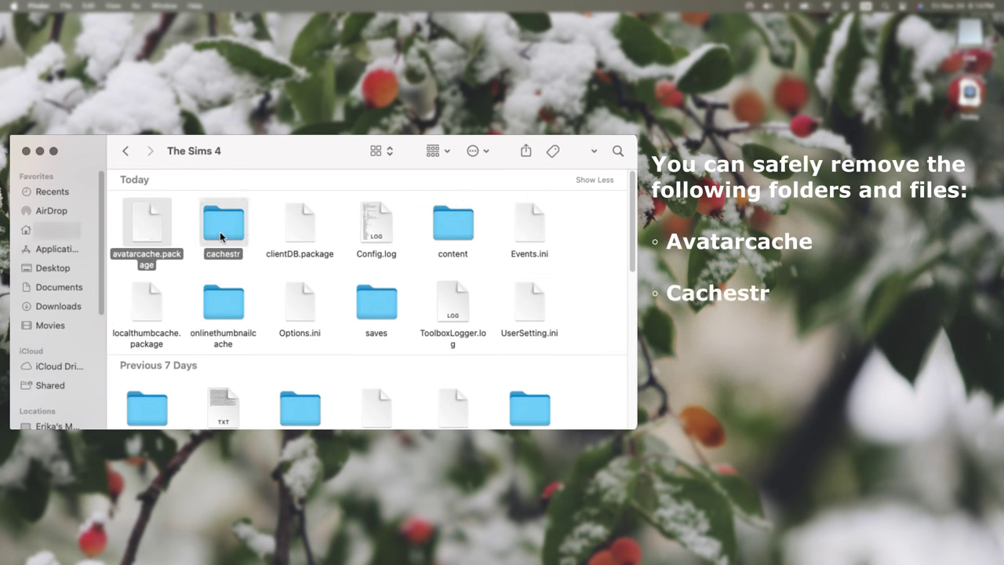
left_click(154, 305, "super")
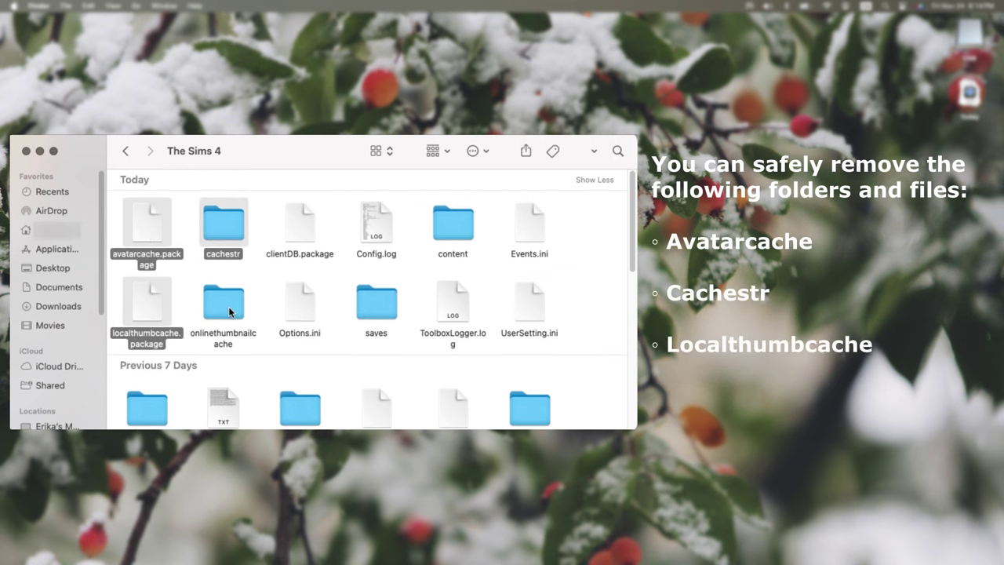
left_click(228, 311, "super")
scroll(228, 312, "down", 3)
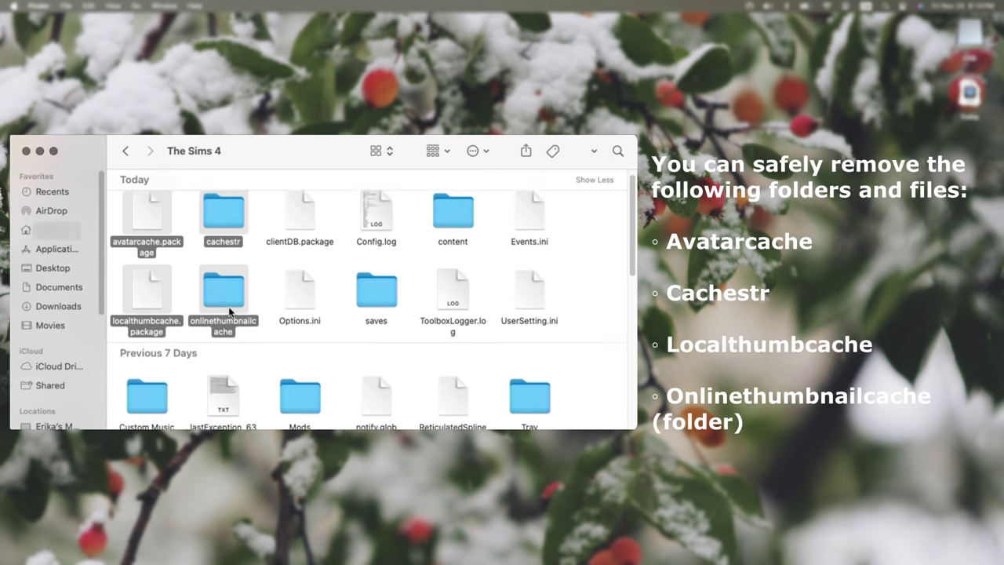
left_click(221, 350, "super")
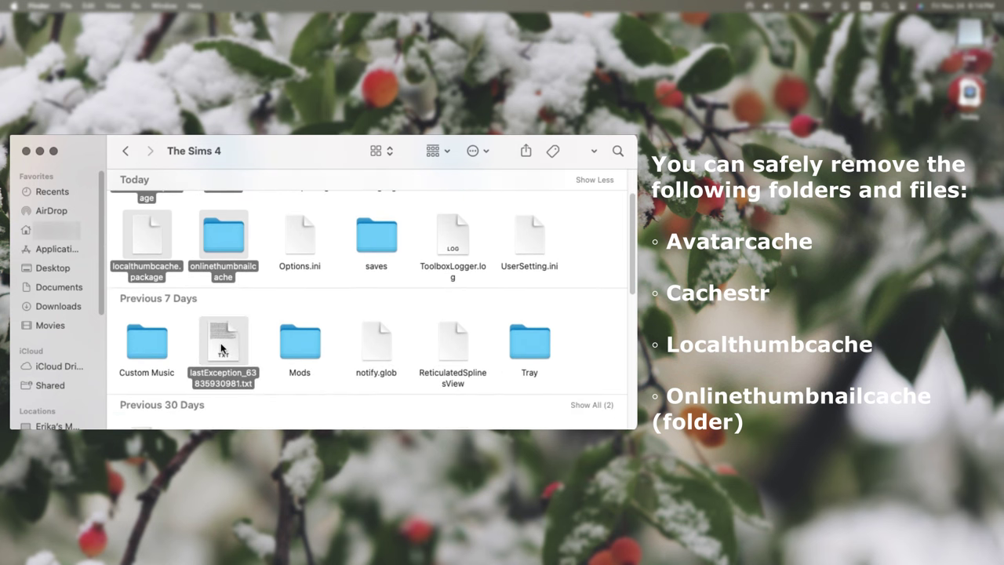
scroll(221, 349, "up", 3)
right_click(224, 225)
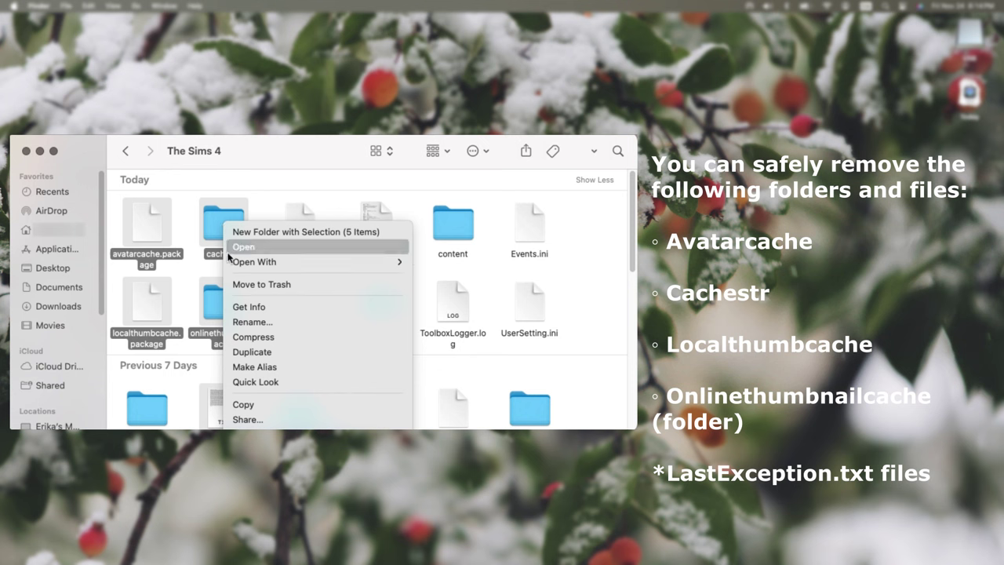
- Move the five cache items to the Trash, then open the Mods CC CAS folder
left_click(275, 290)
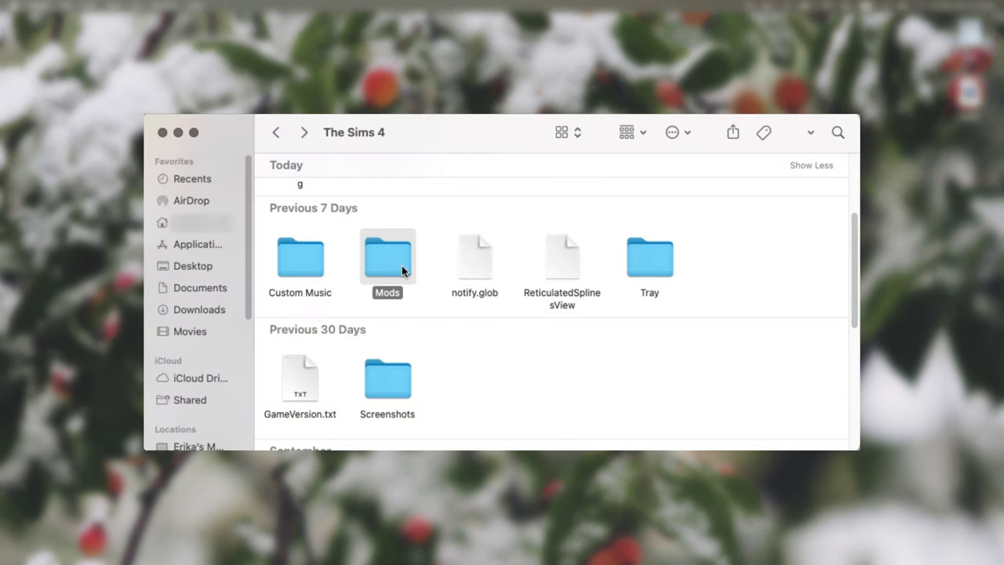
left_click(815, 166)
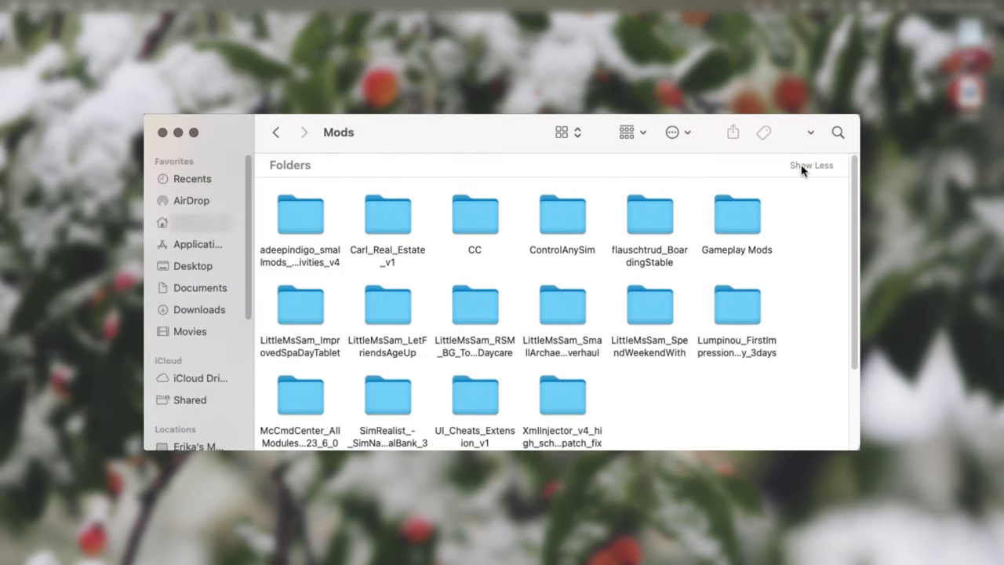
double_click(458, 218)
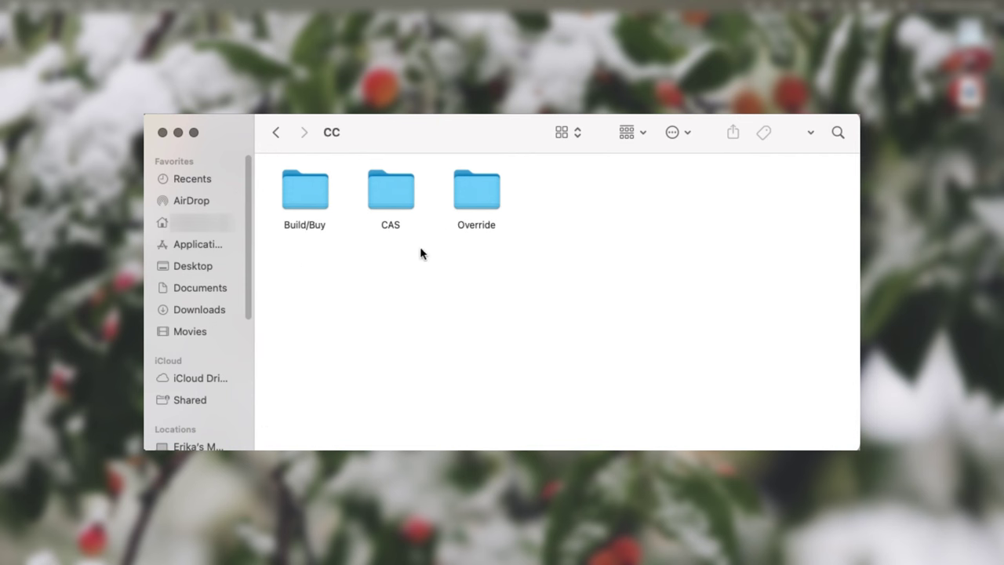
double_click(310, 192)
left_click(286, 133)
double_click(397, 190)
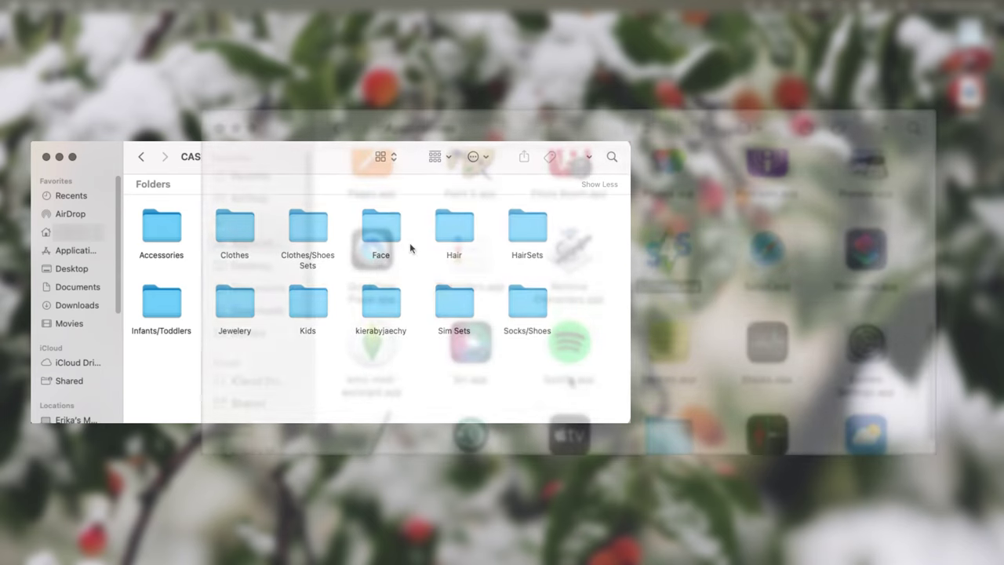
- In Applications, select sims-mod-assistant.app, then Remove Characters.app, then clear the selection
left_click(377, 358)
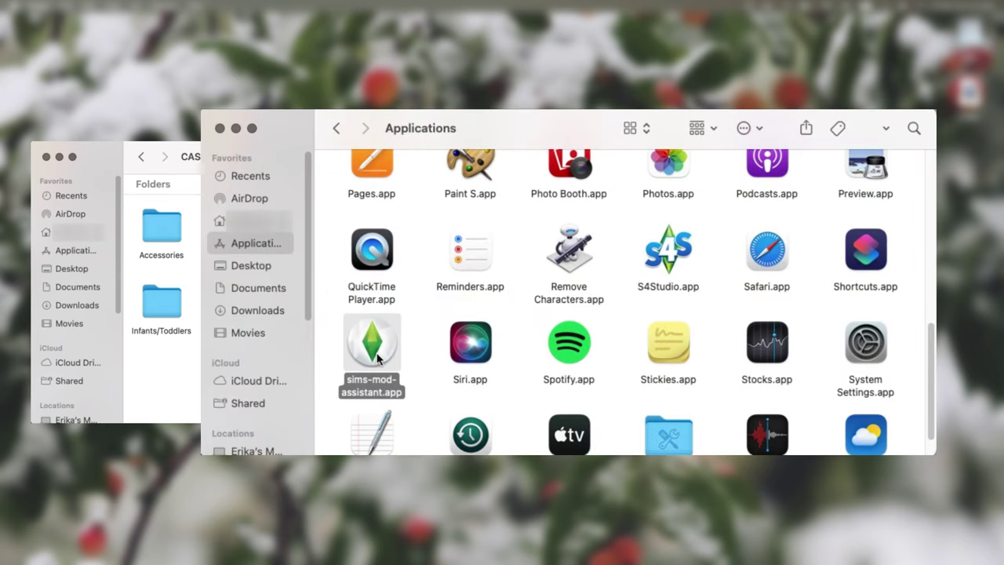
left_click(581, 304)
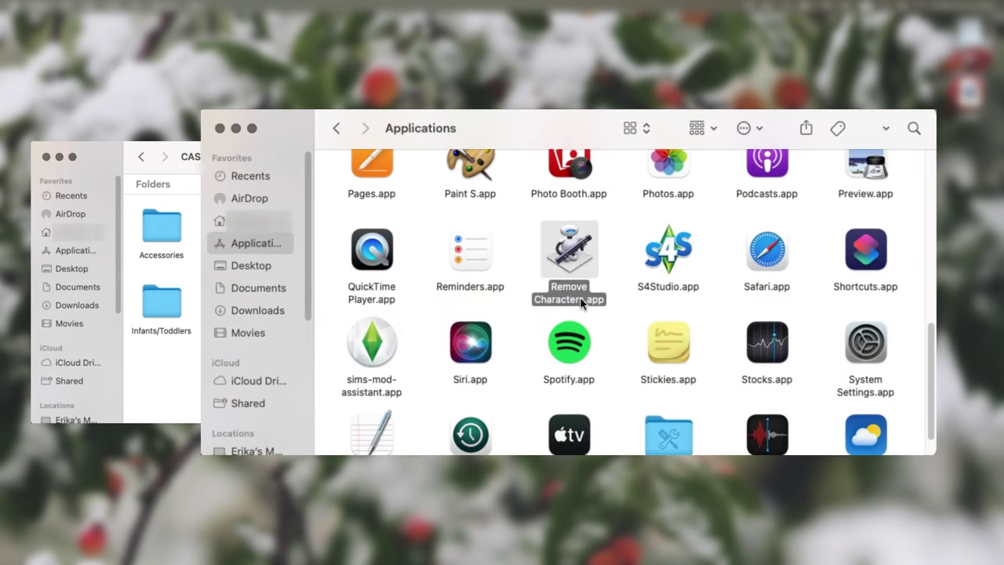
left_click(613, 343)
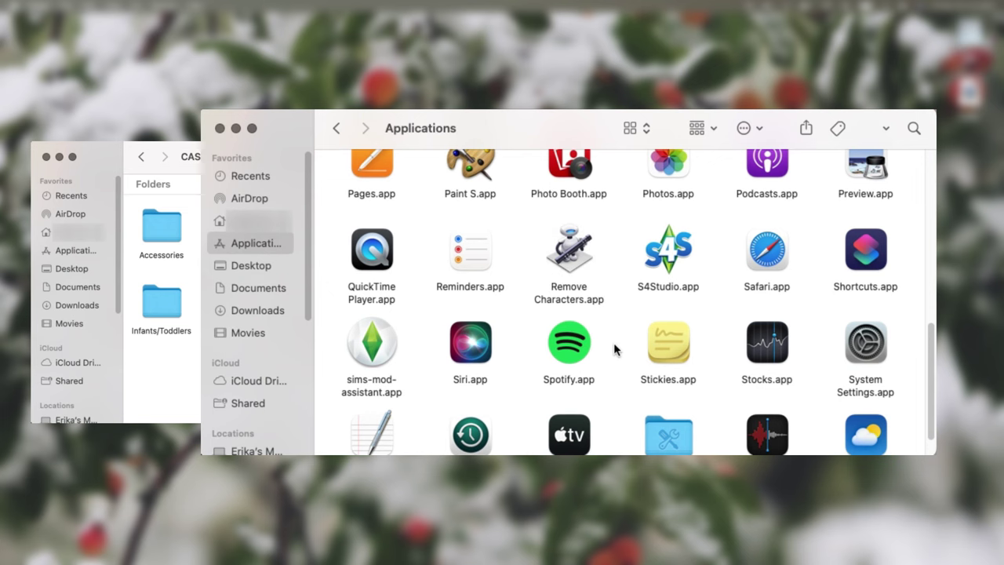